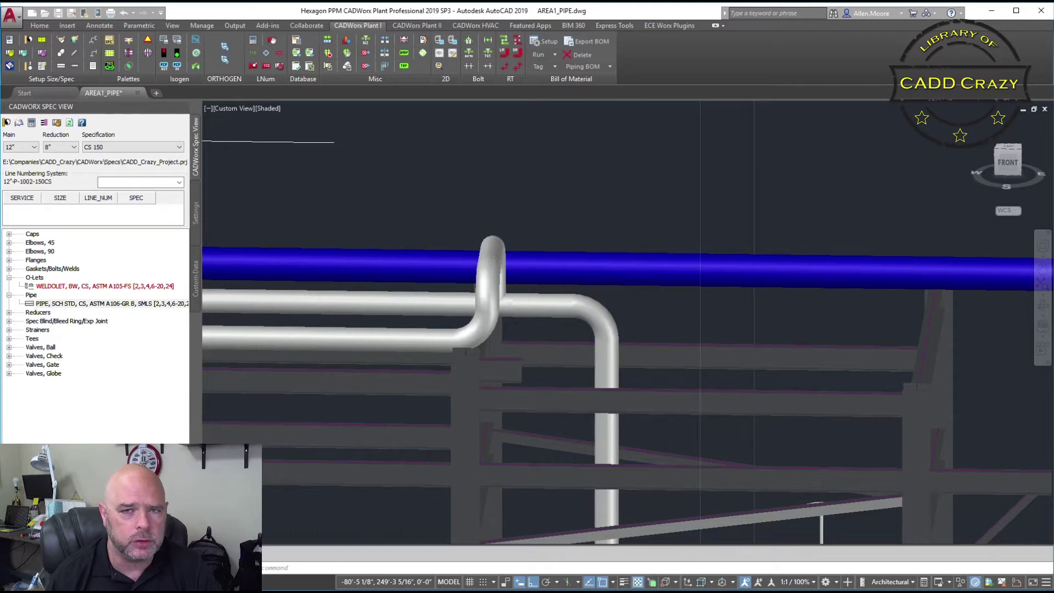
- Substitute the 12" elbow at the line's end with a 12" TEE, BW at the pipe end
key(Escape)
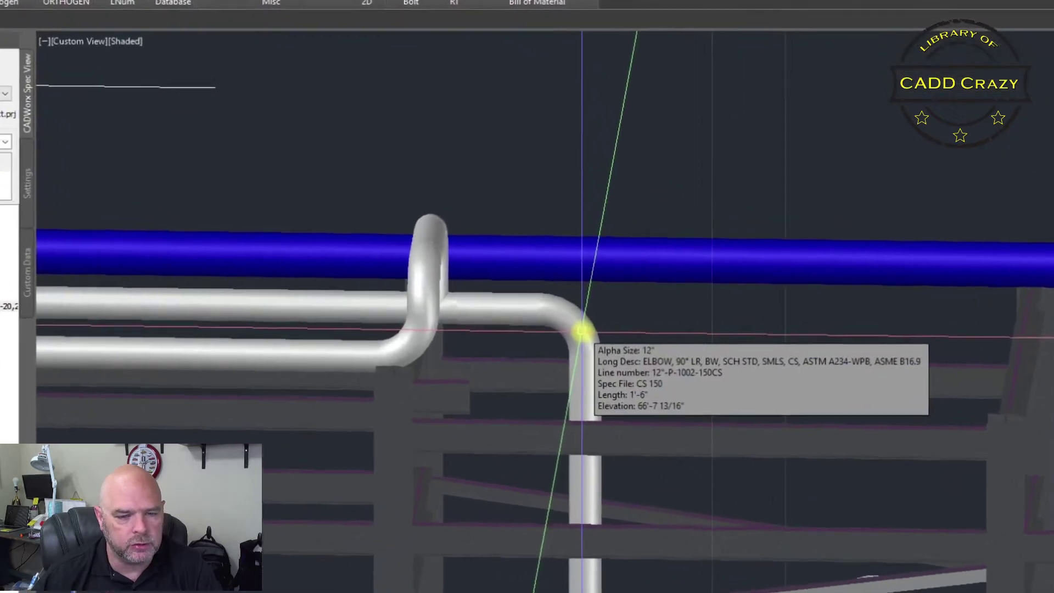
click(605, 323)
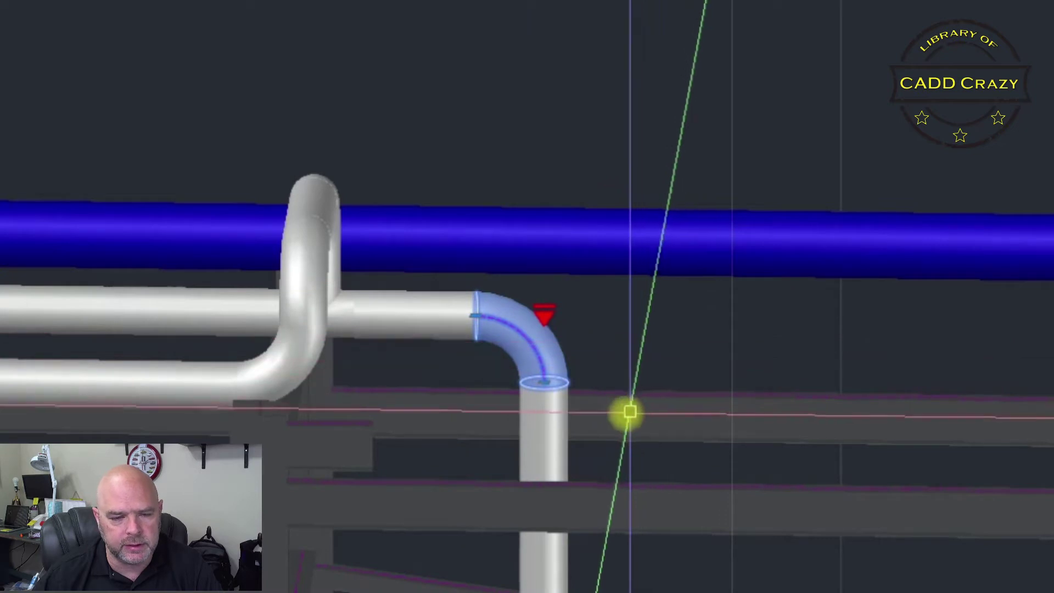
mouse_move(562, 362)
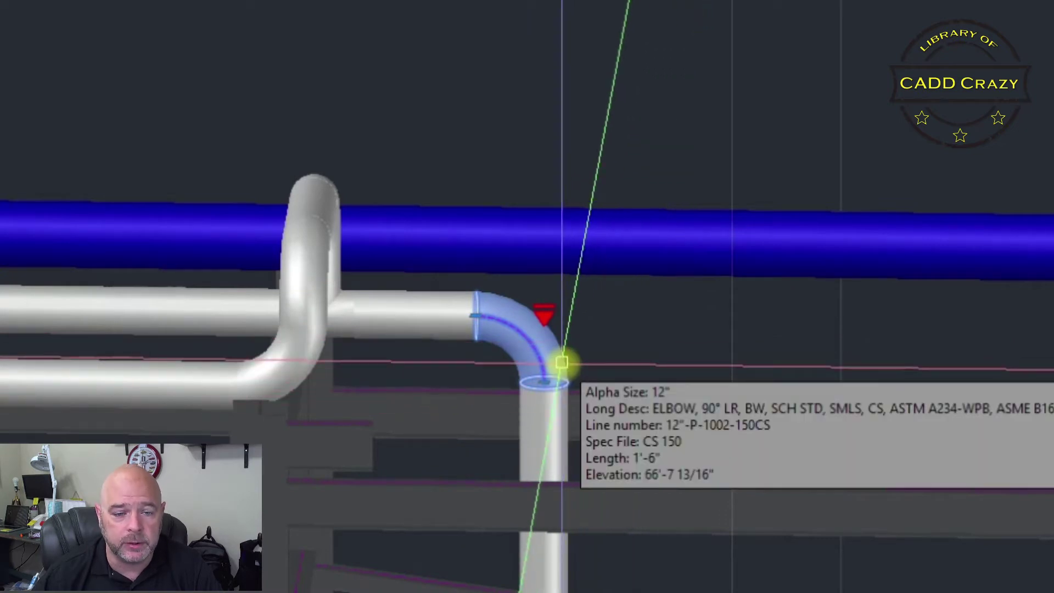
click(545, 314)
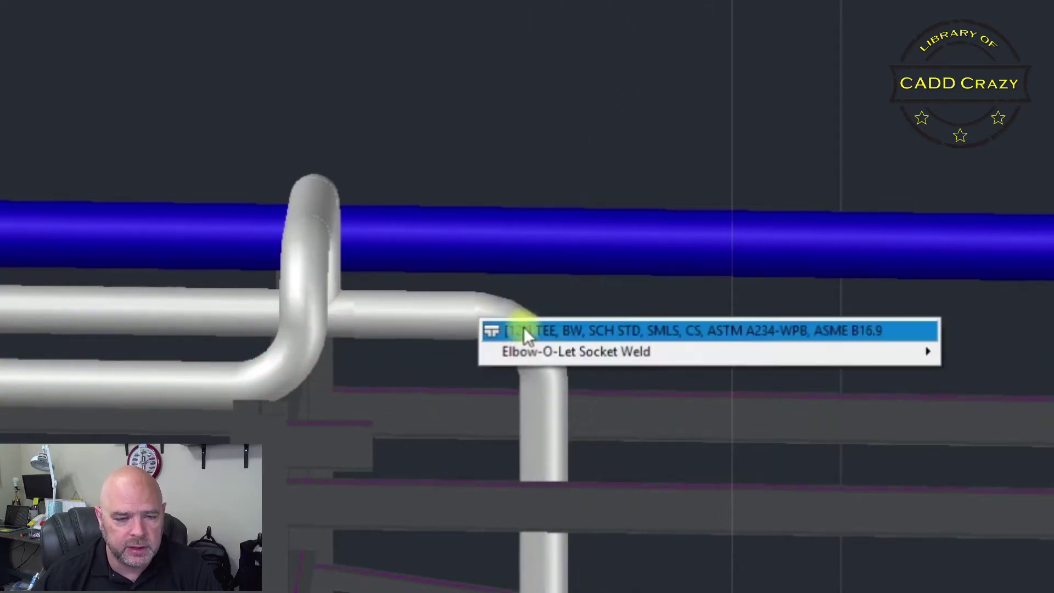
mouse_move(602, 345)
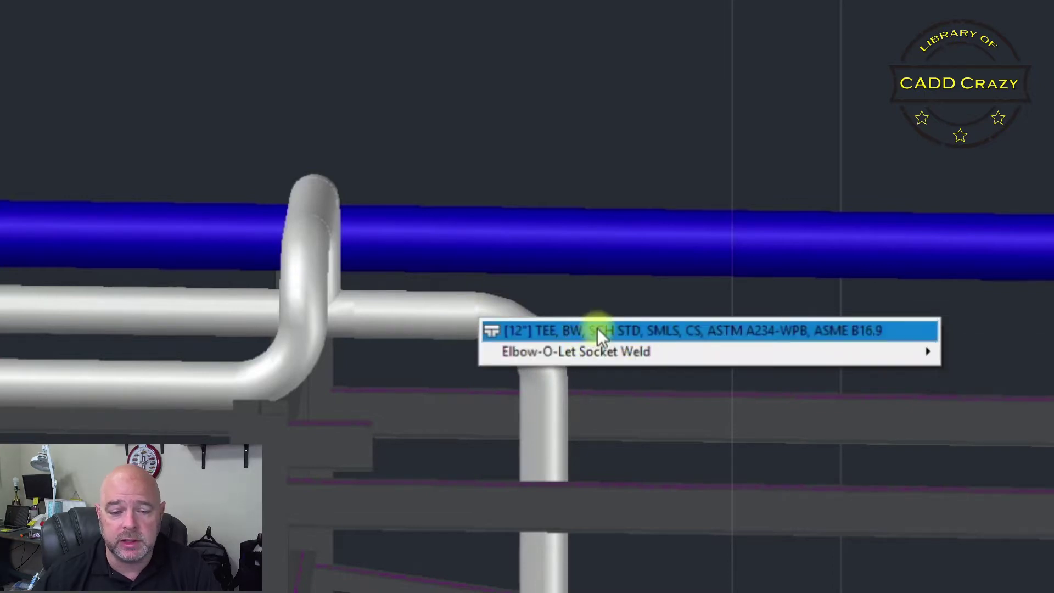
mouse_move(616, 363)
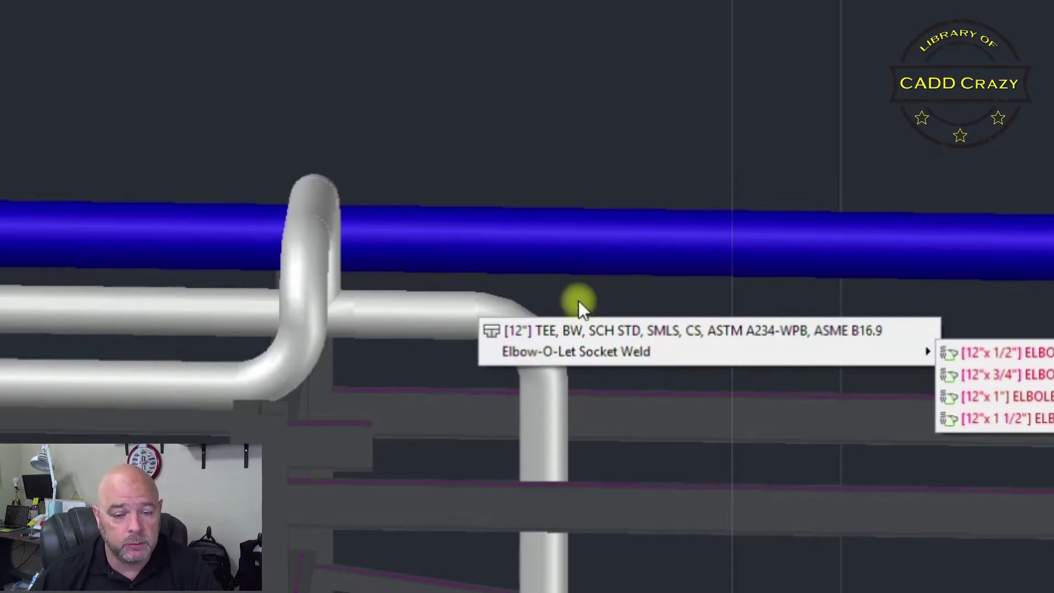
click(592, 329)
click(592, 328)
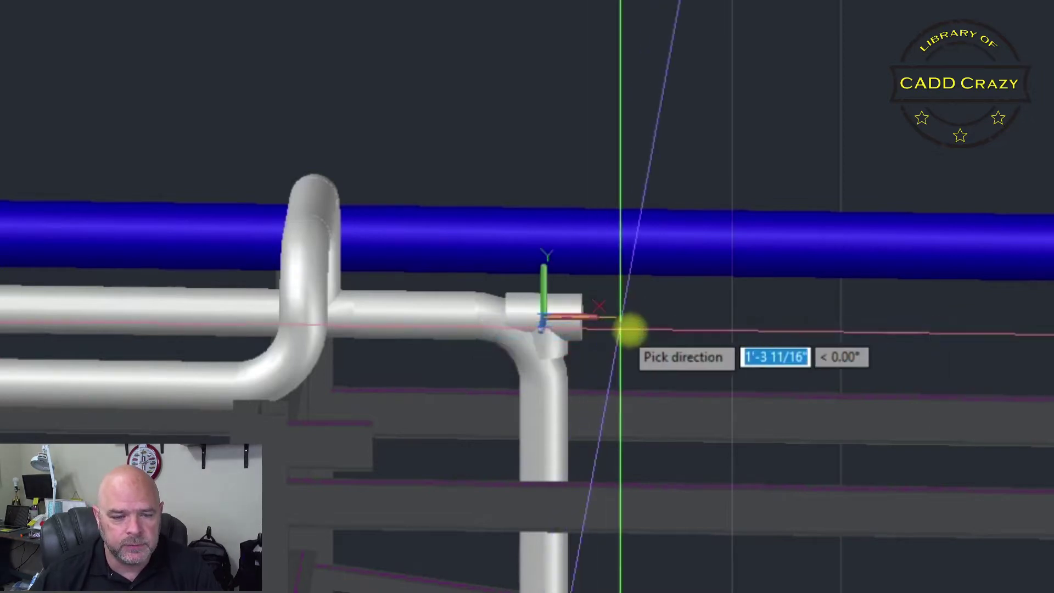
click(714, 325)
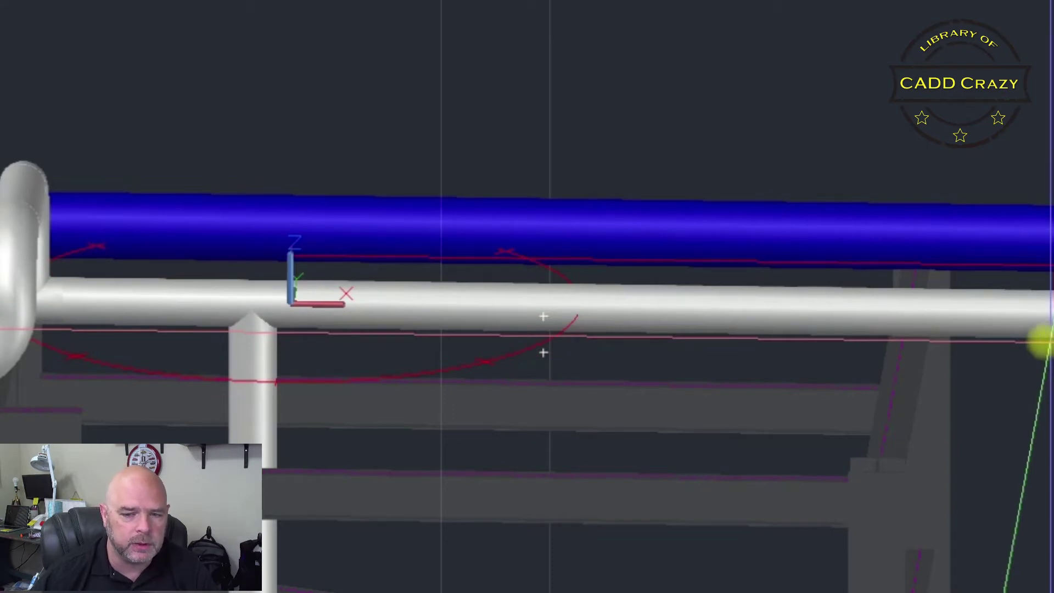
- Route the 12" pipe right from the tee to the far steel, ending without an elbow
click(1029, 334)
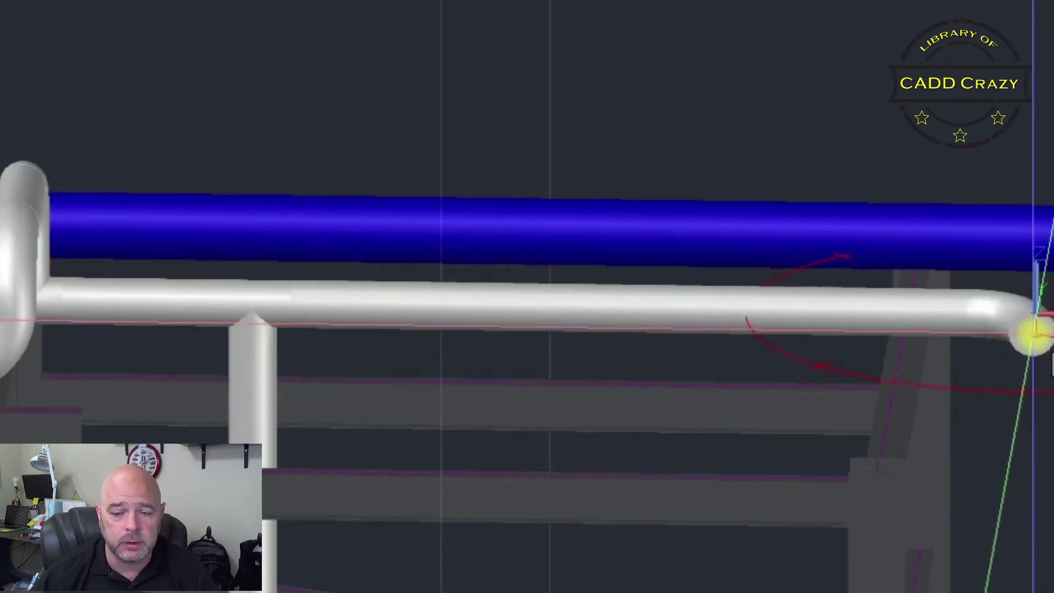
key(Escape)
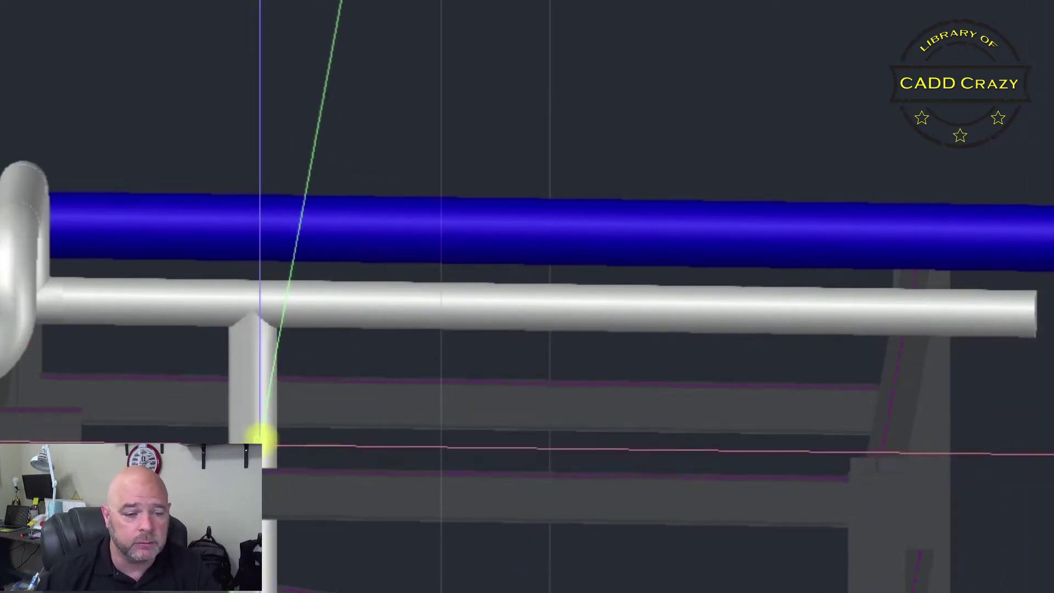
click(352, 301)
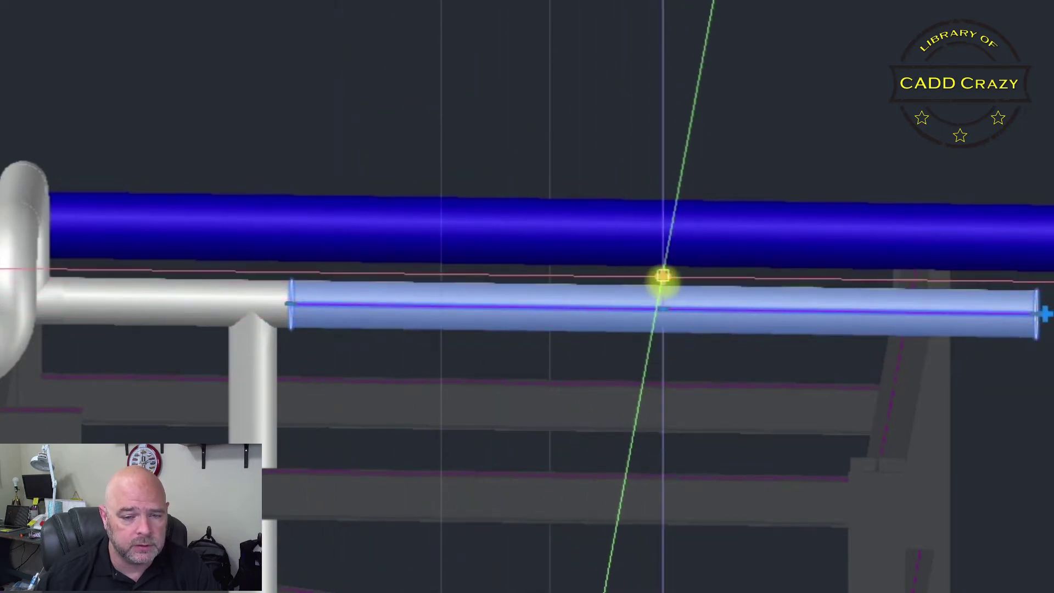
click(664, 277)
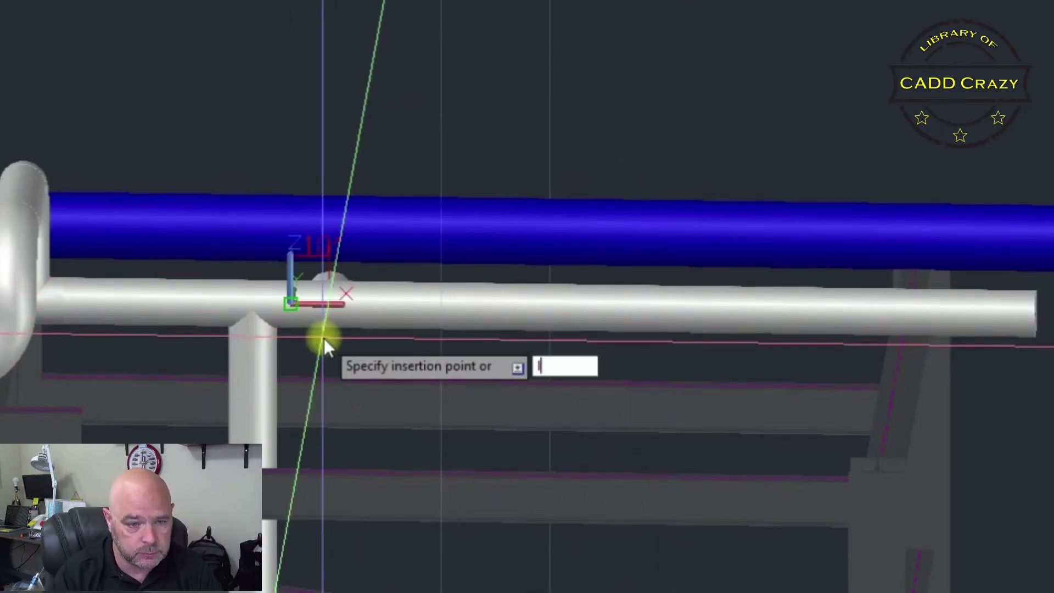
- Insert a 12" valve with RFWN flanges beside the tee, handwheel pointing up
right_click(666, 311)
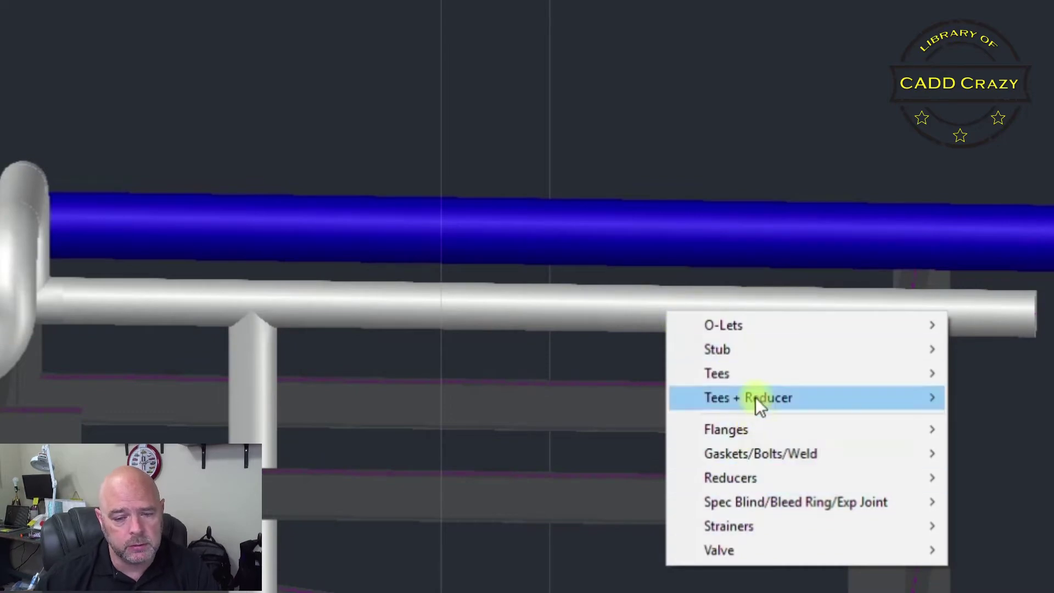
mouse_move(736, 549)
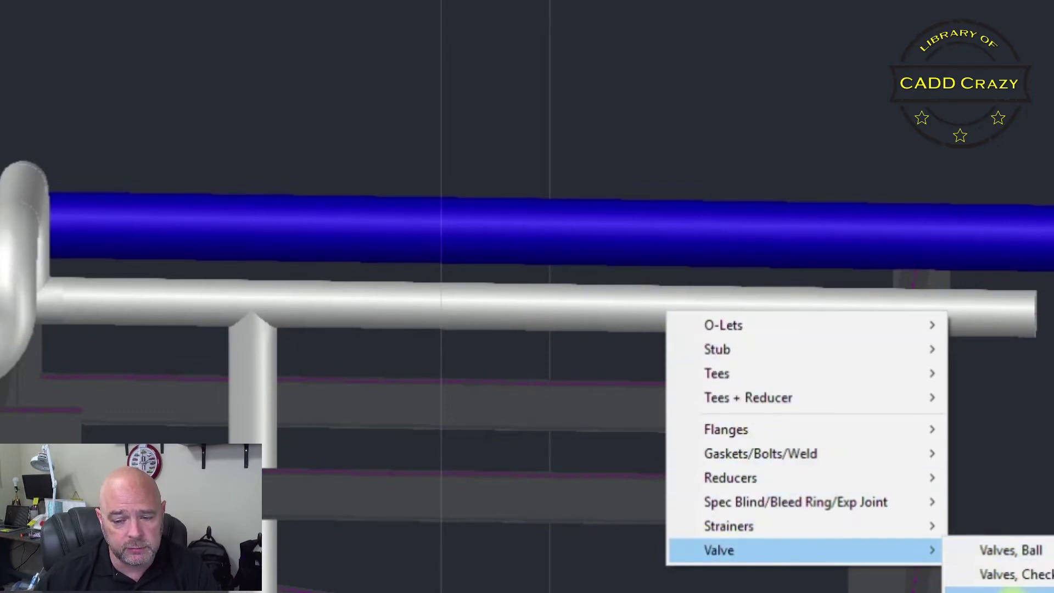
click(998, 589)
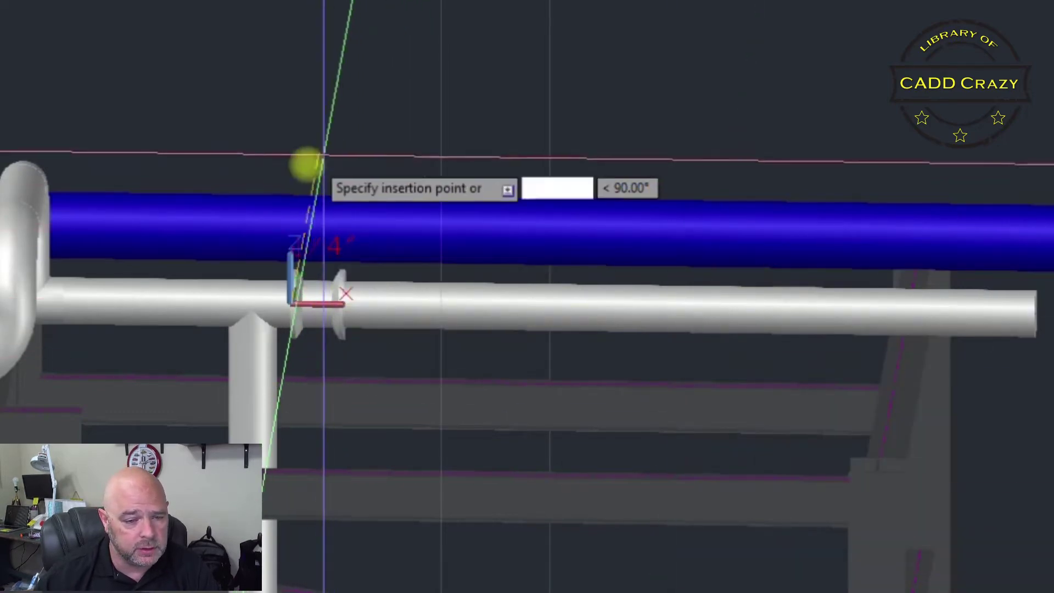
click(288, 301)
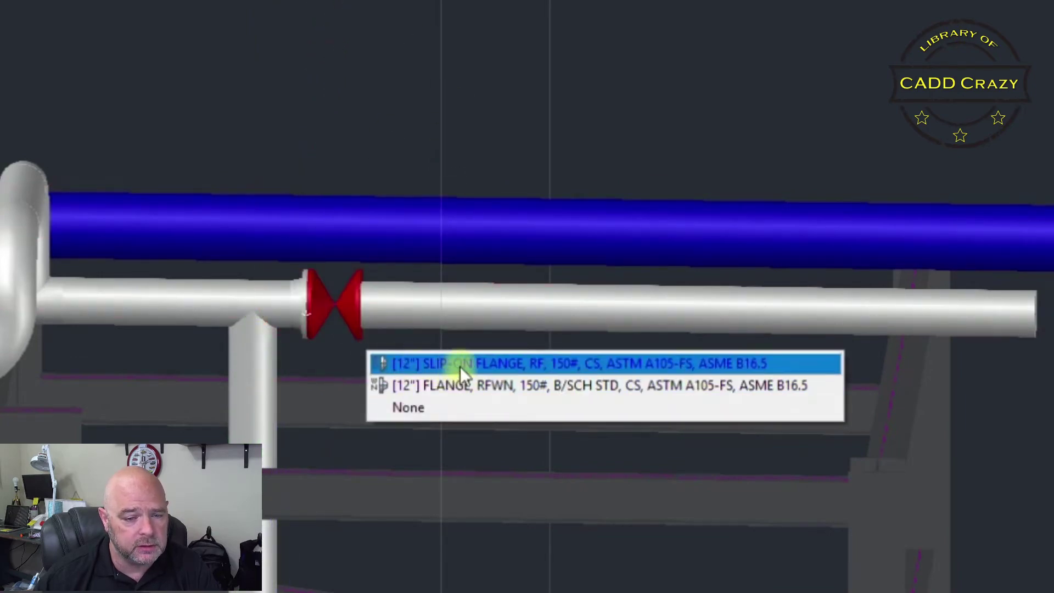
click(459, 386)
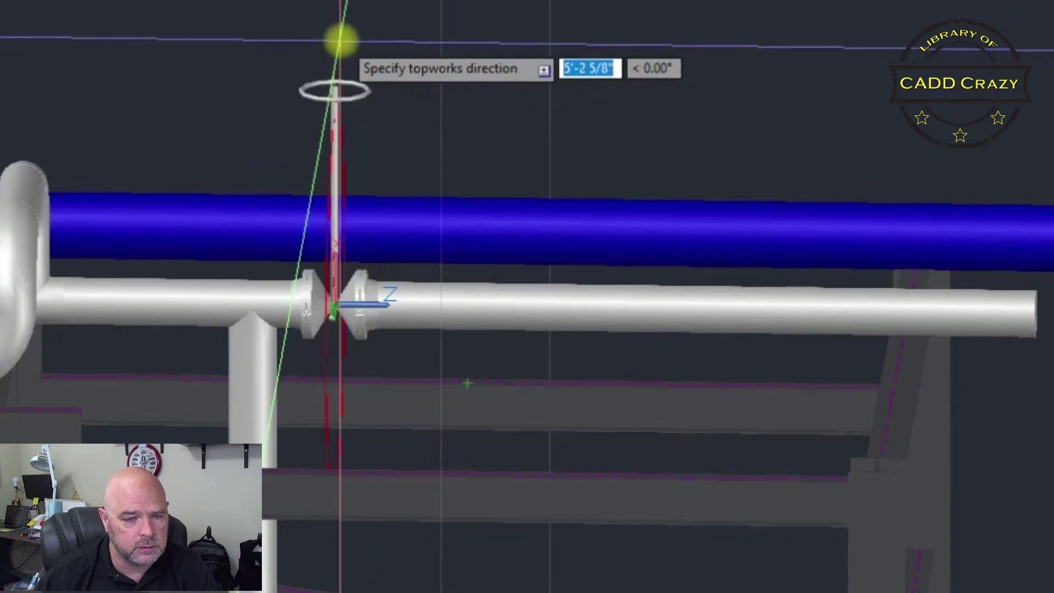
click(341, 39)
scroll(306, 294, up, 4)
scroll(420, 320, down, 5)
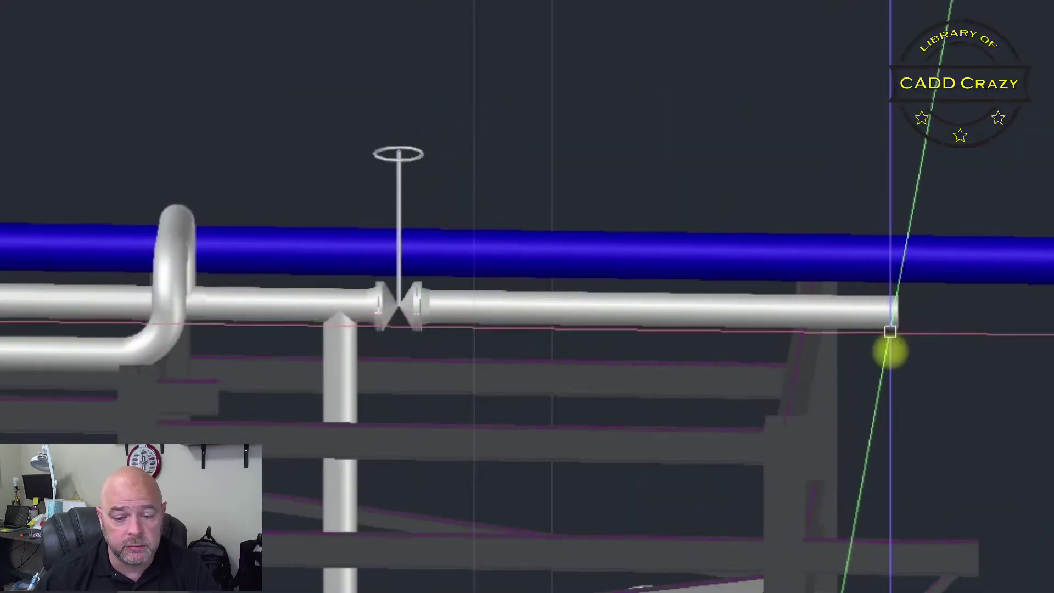
- Resume routing from the free end of the pipe under the steel, applying the toggle-length option
middle_drag(875, 506, 584, 425)
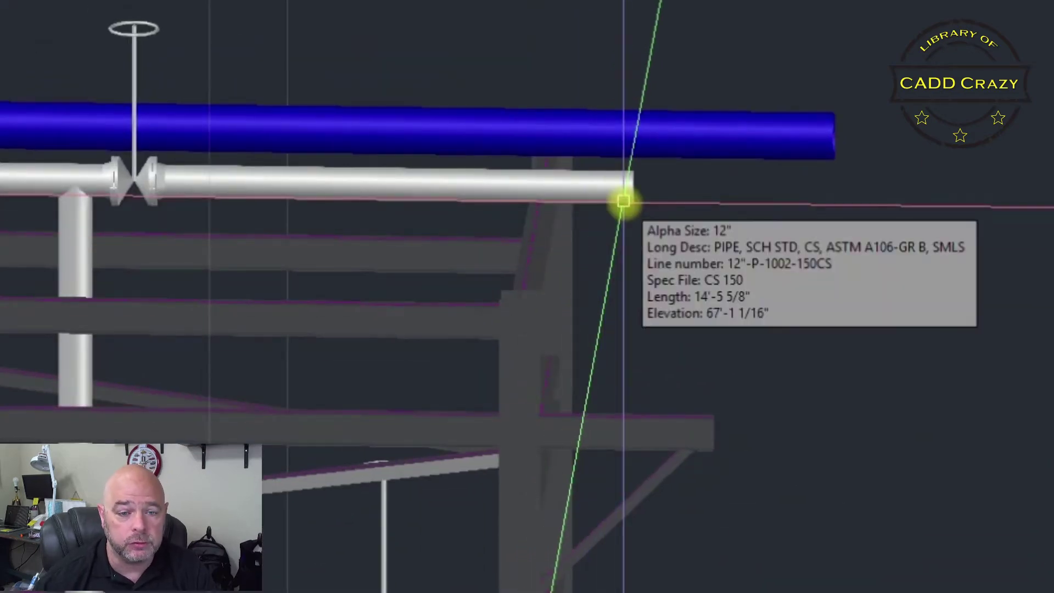
scroll(625, 200, up, 4)
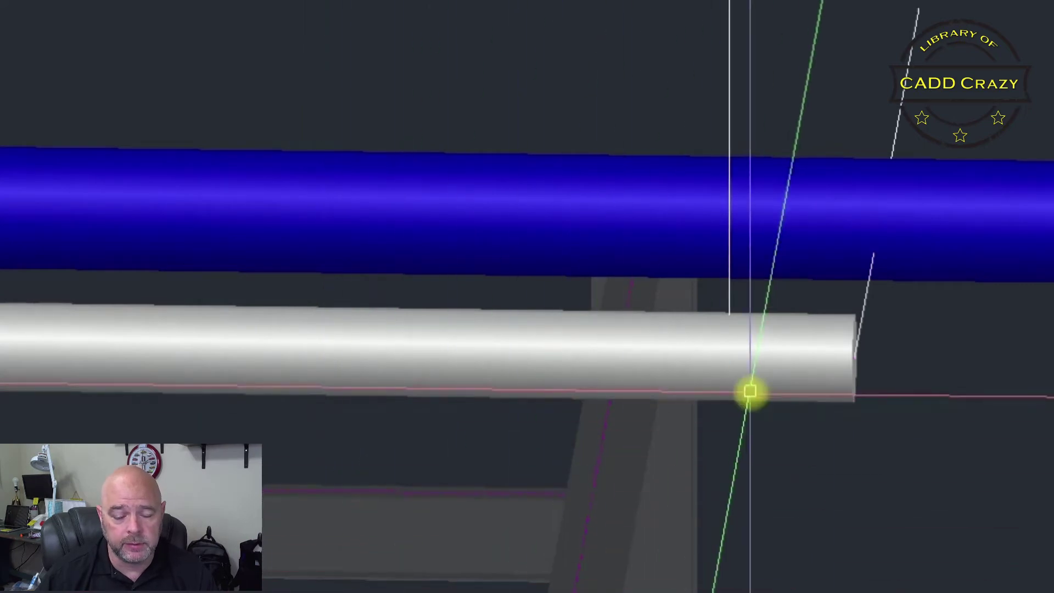
scroll(750, 391, down, 5)
scroll(767, 424, up, 1)
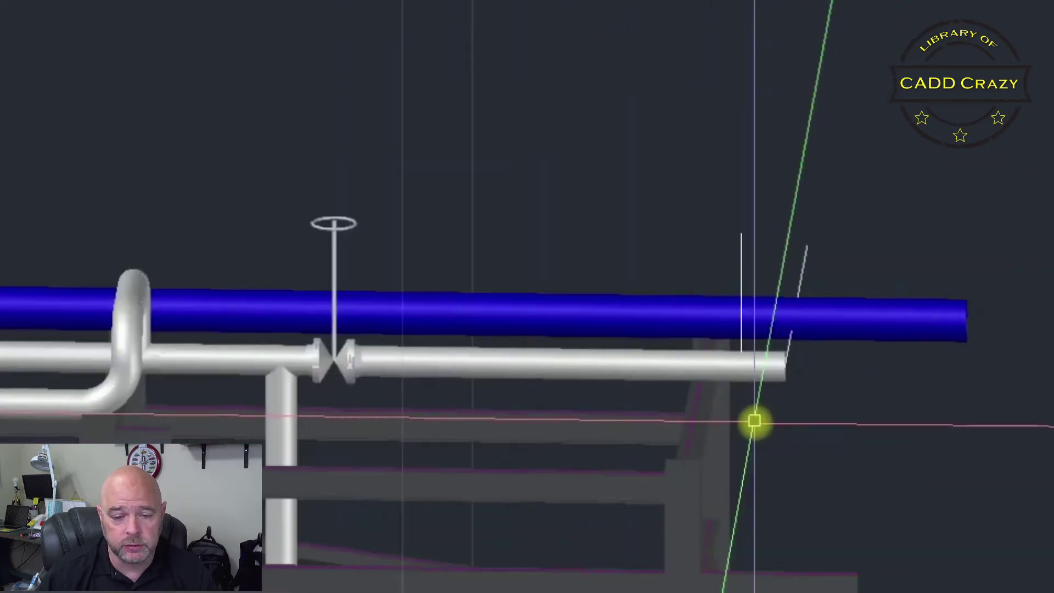
scroll(754, 422, up, 3)
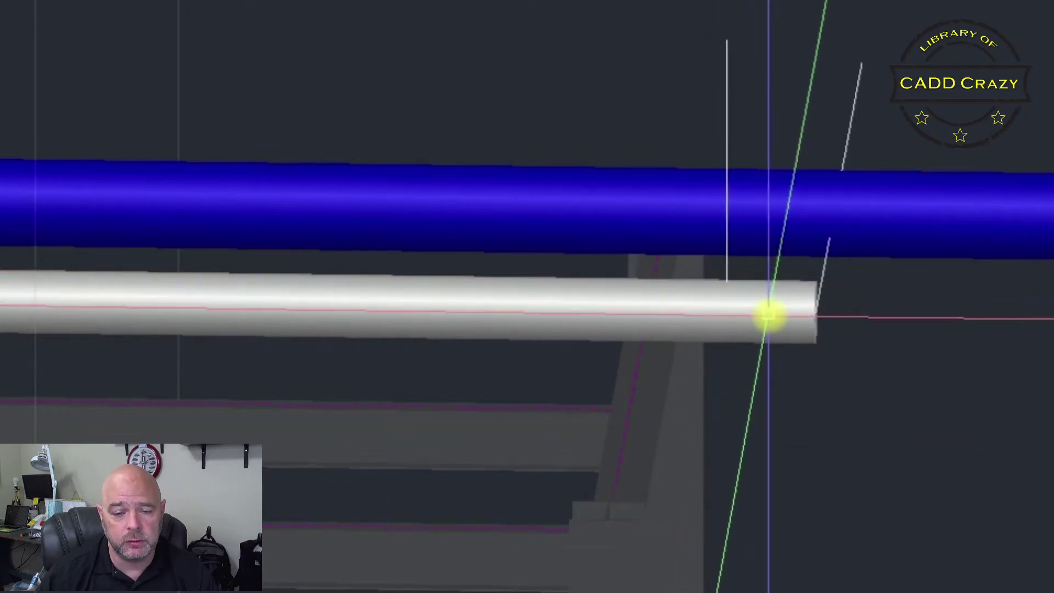
click(769, 314)
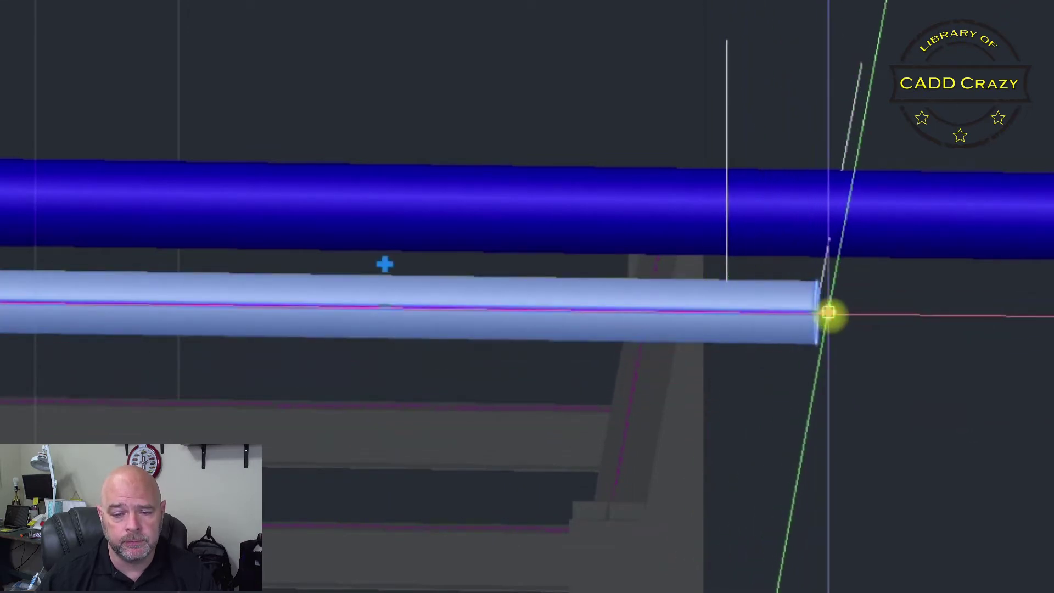
click(828, 313)
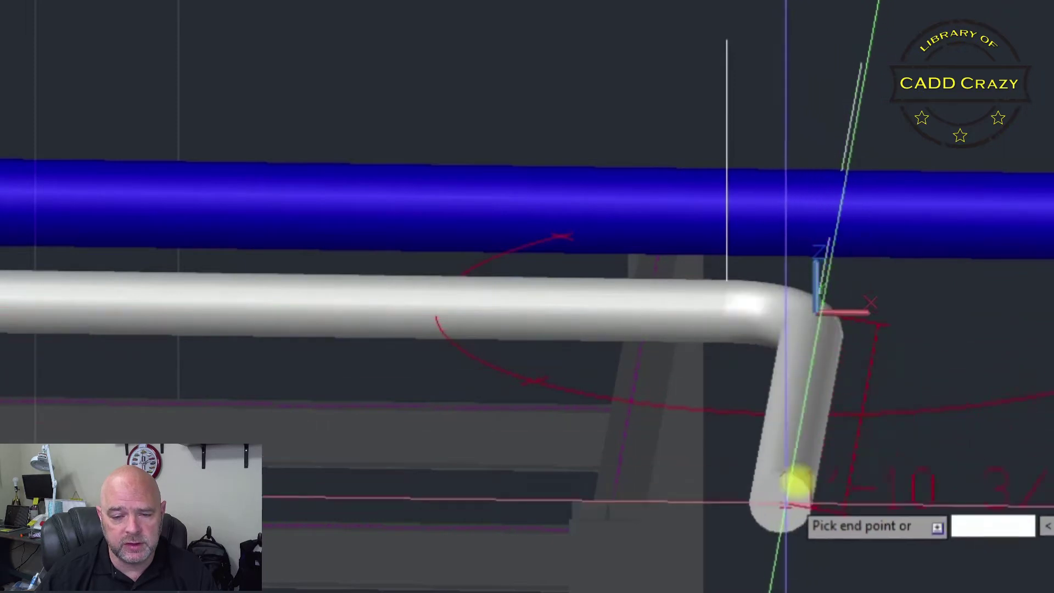
scroll(871, 388, up, 3)
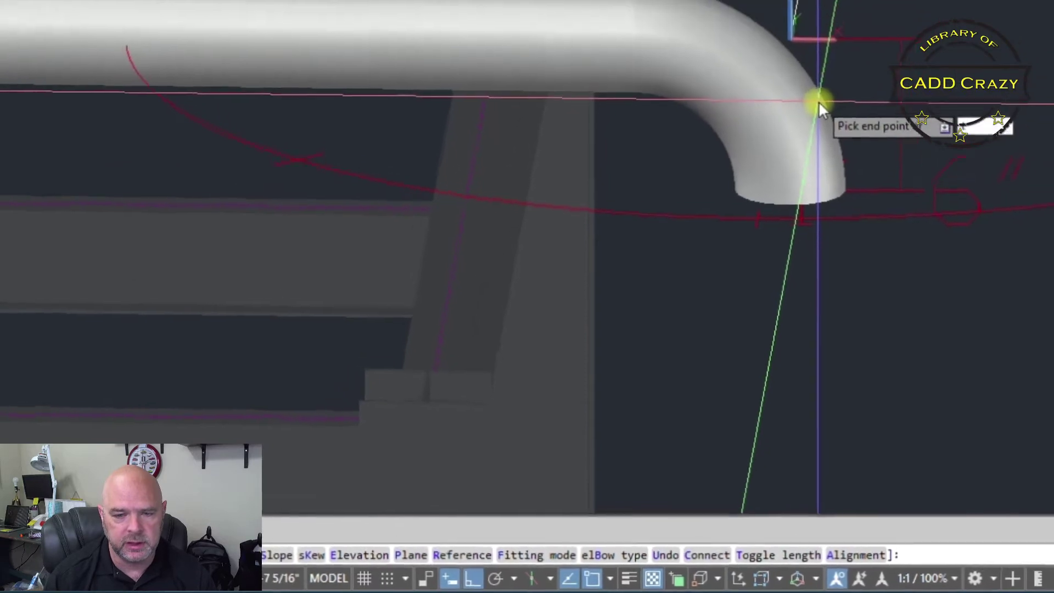
text(t)
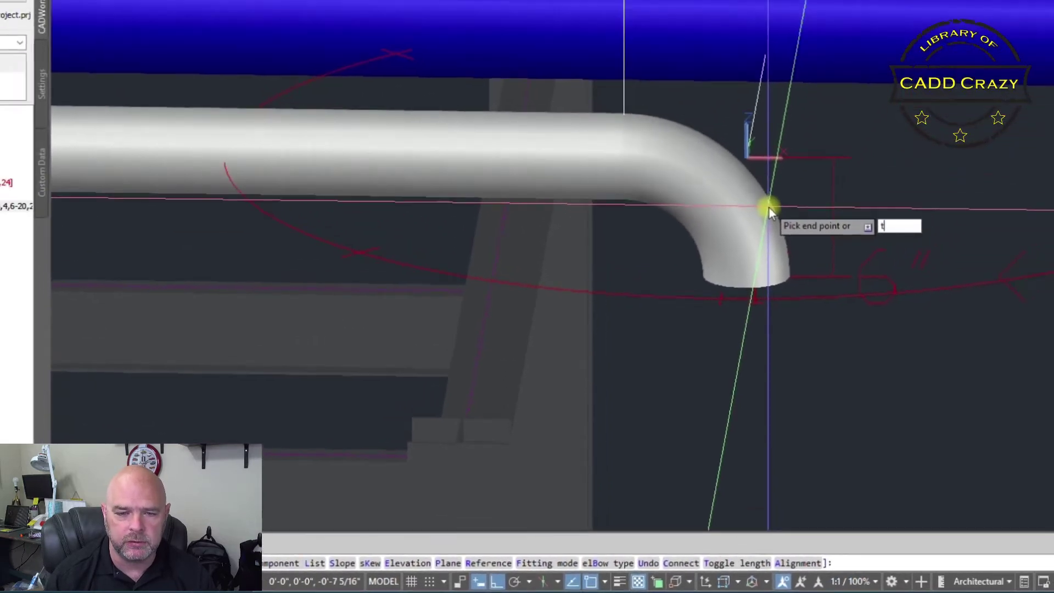
key(Return)
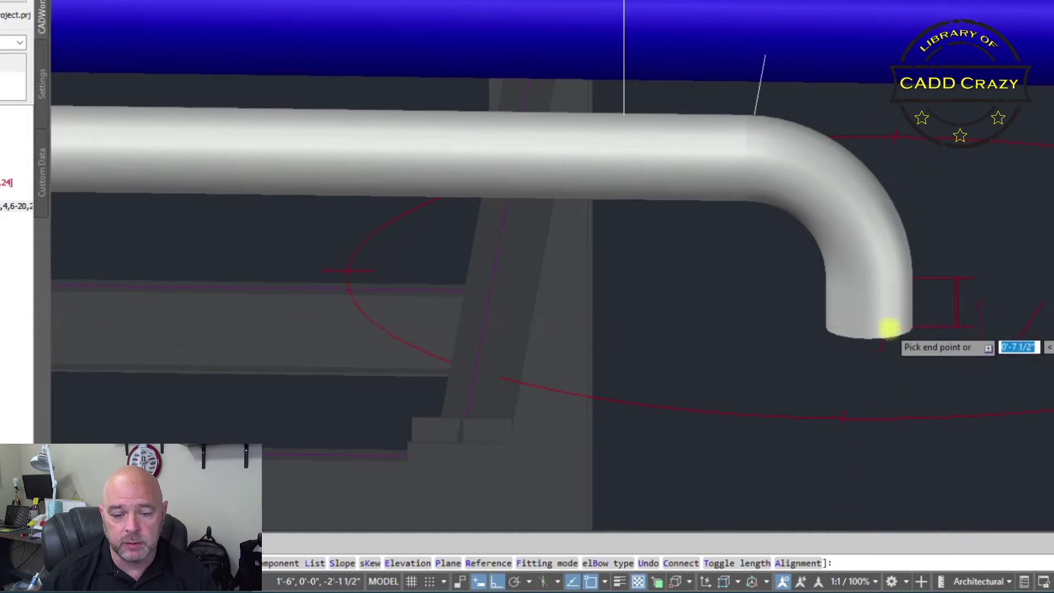
- Pick the vertical drop's bottom point, undo the overshoot, and orbit to an isometric view
scroll(898, 347, down, 5)
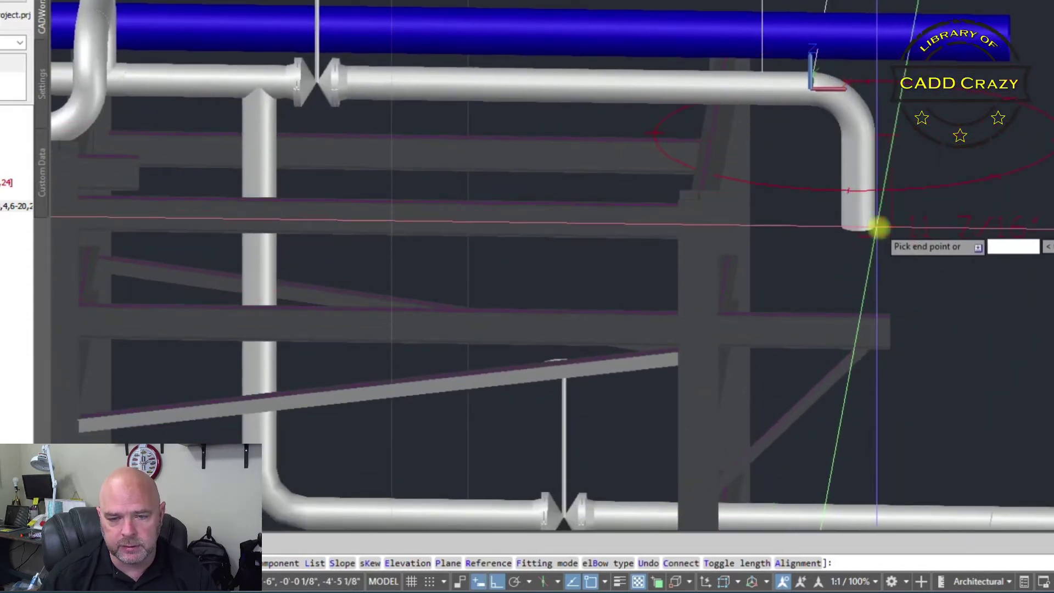
click(878, 271)
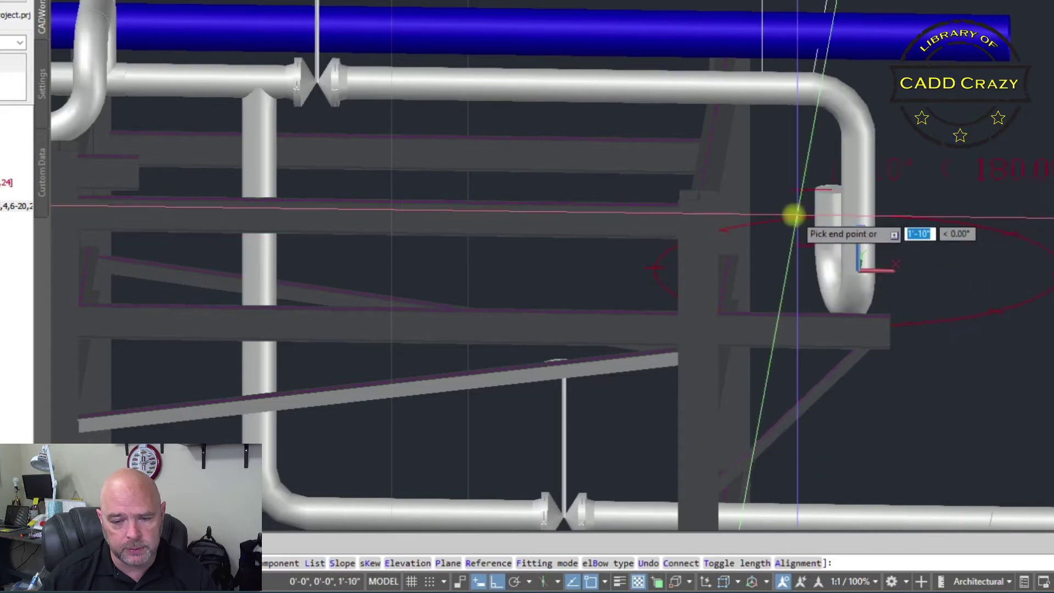
scroll(840, 307, up, 5)
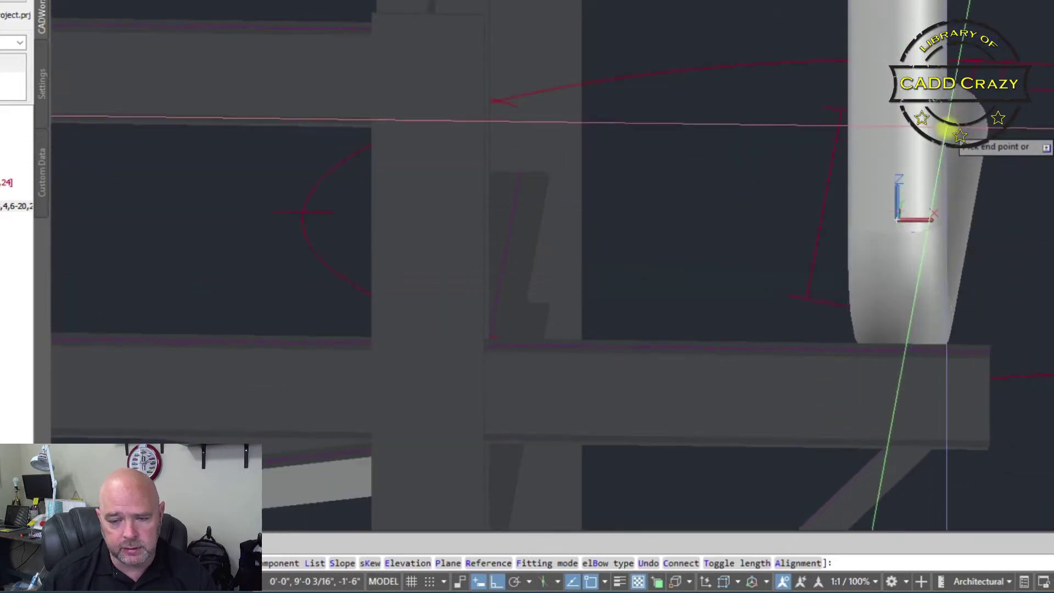
scroll(934, 156, down, 4)
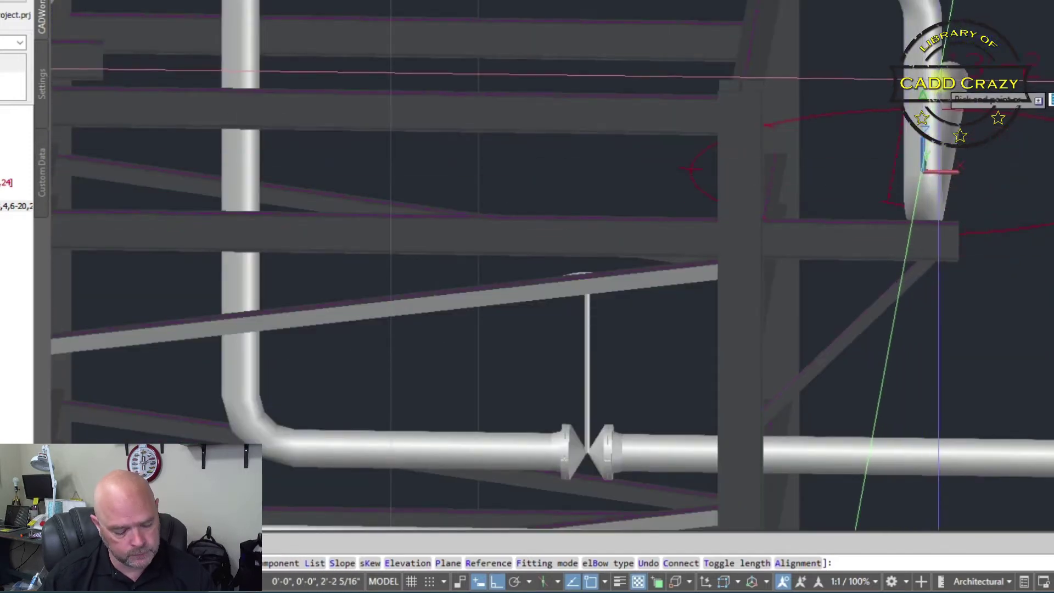
key(ctrl+z)
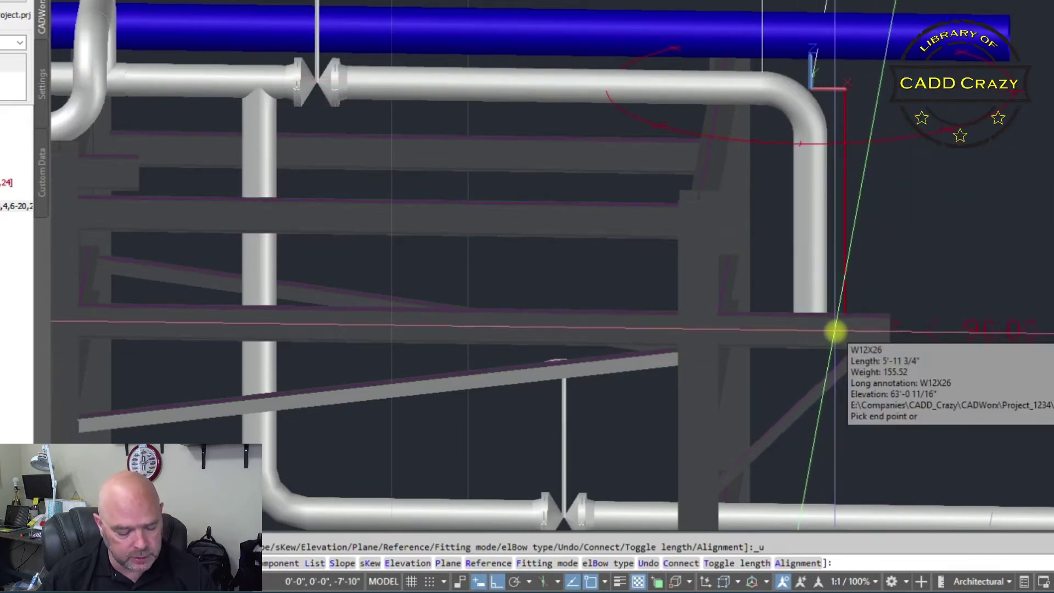
scroll(837, 331, down, 2)
shift+middle_drag(821, 334, 679, 312)
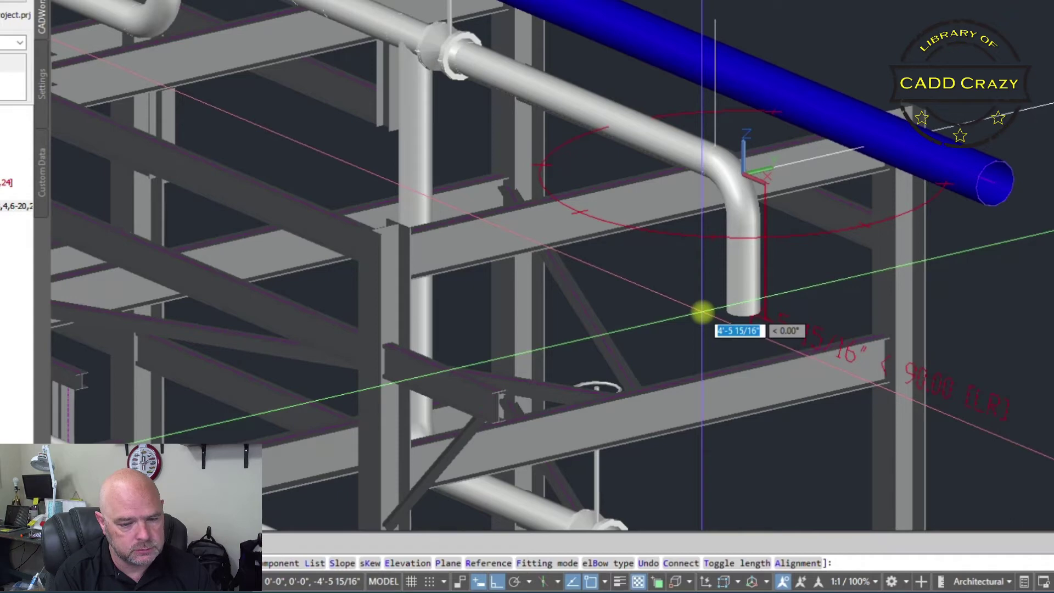
- Use a .z filter to take the drop's end elevation from the steel beam point
key(Return)
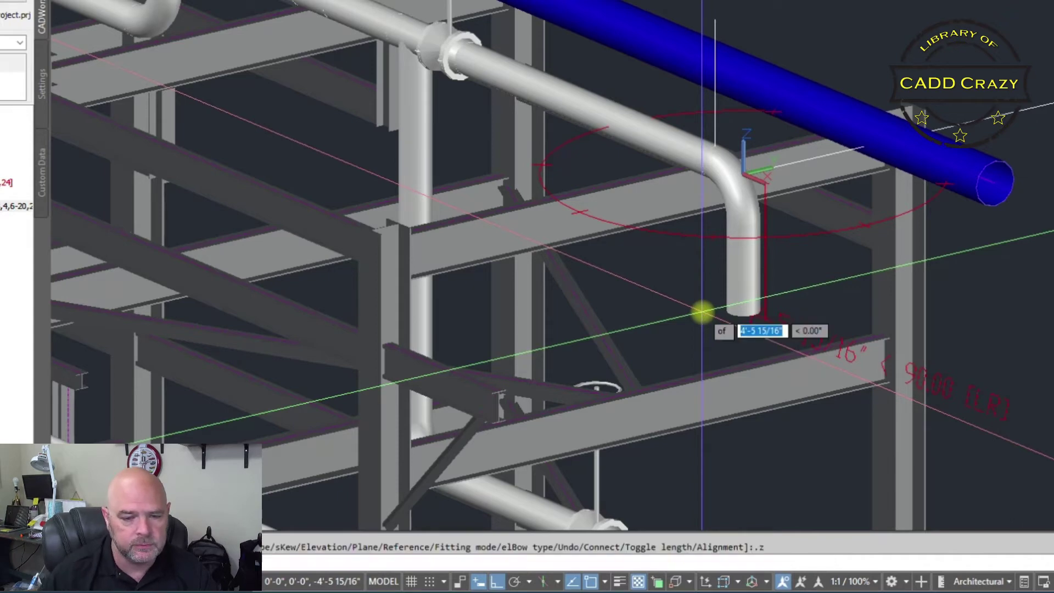
scroll(501, 400, up, 6)
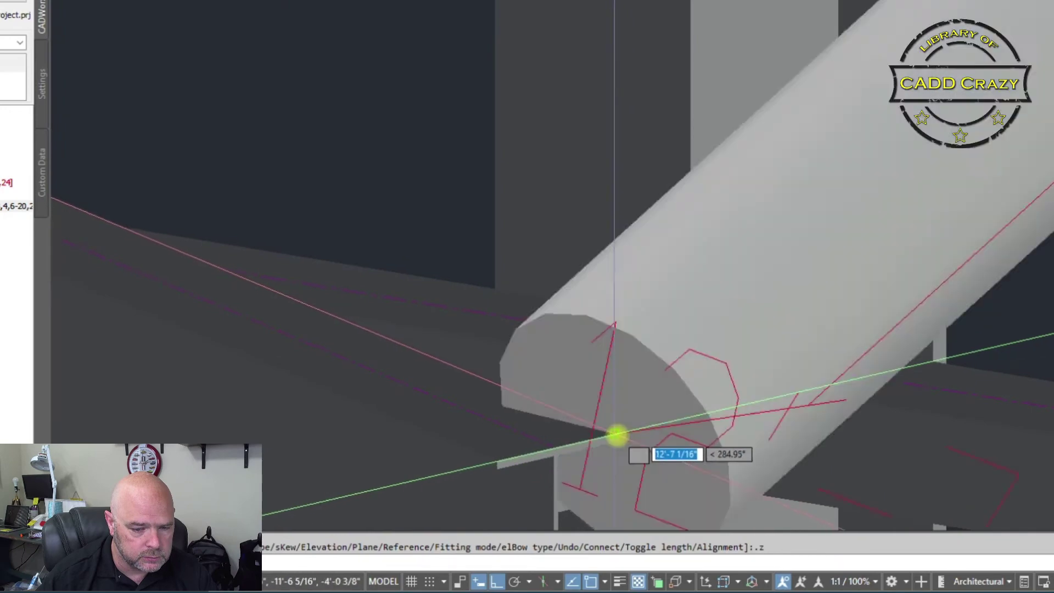
click(616, 435)
scroll(826, 382, down, 5)
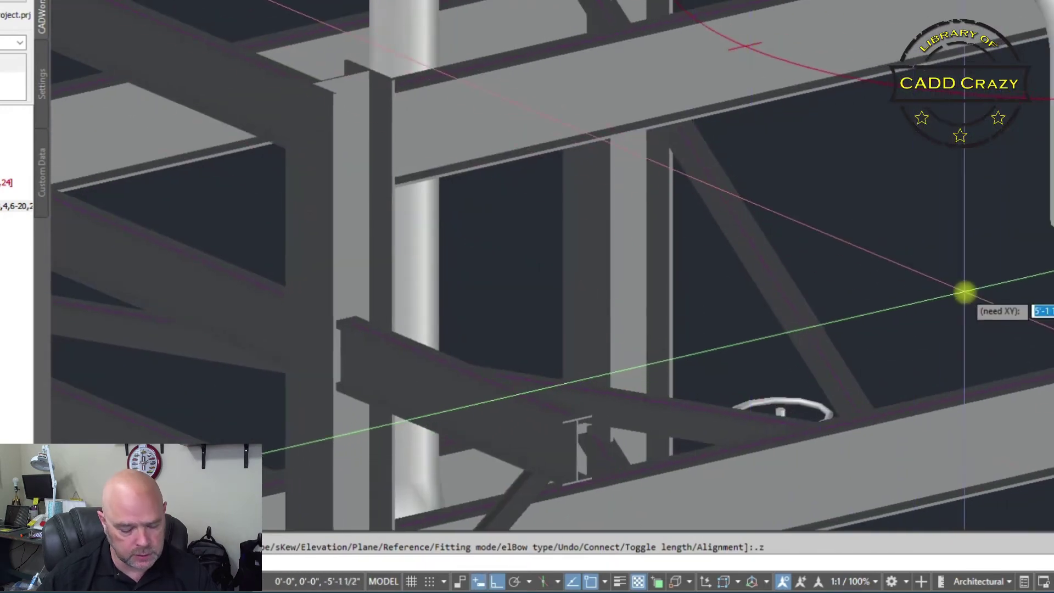
click(964, 292)
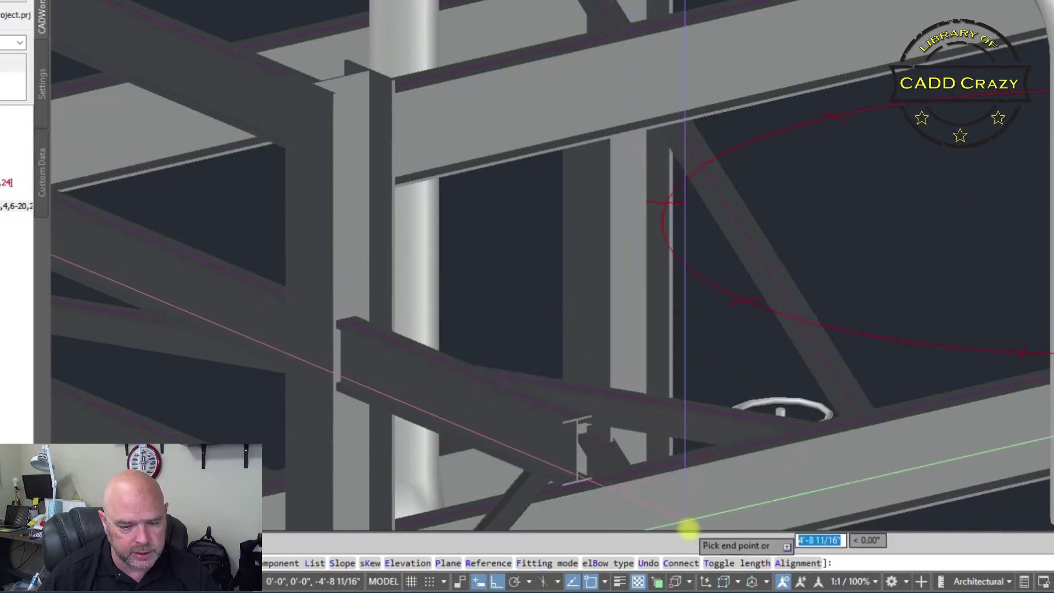
- Run a BOP-aligned horizontal leg beneath the steel with Osnap off, then end routing
click(797, 563)
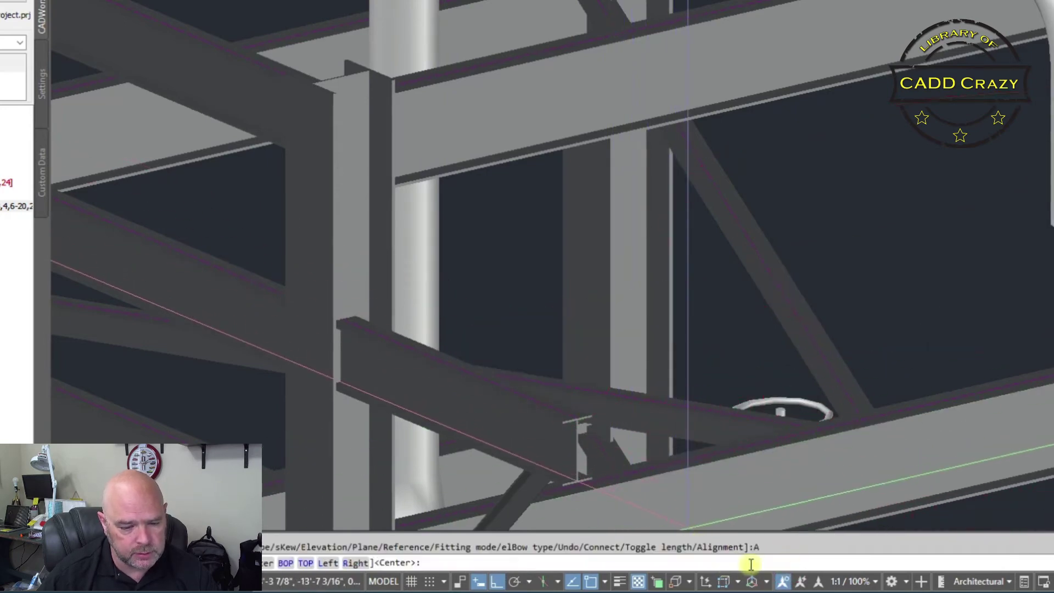
click(285, 564)
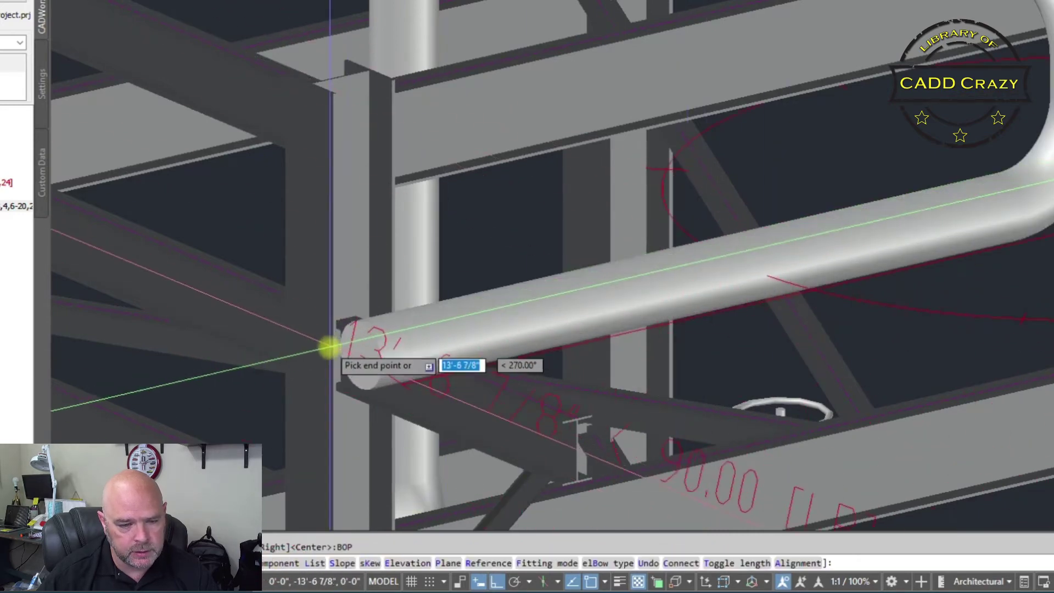
middle_drag(334, 410, 532, 266)
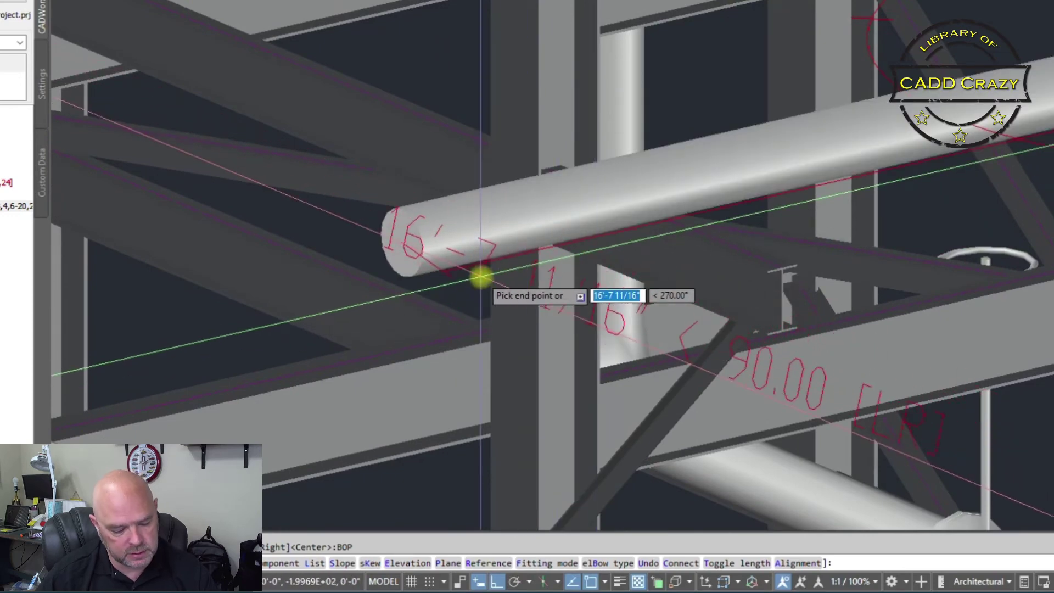
key(F3)
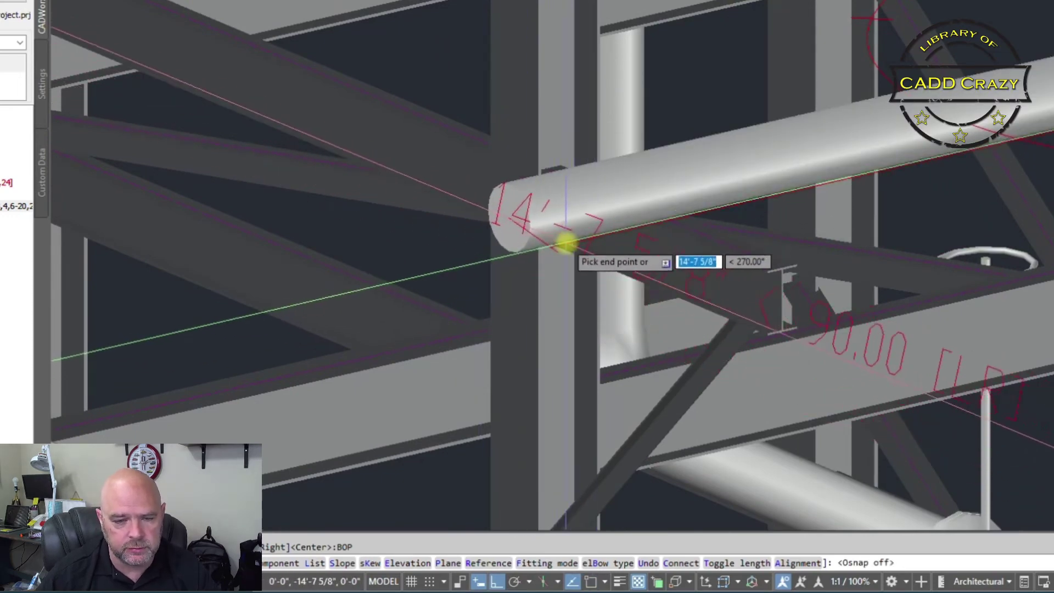
scroll(579, 238, down, 3)
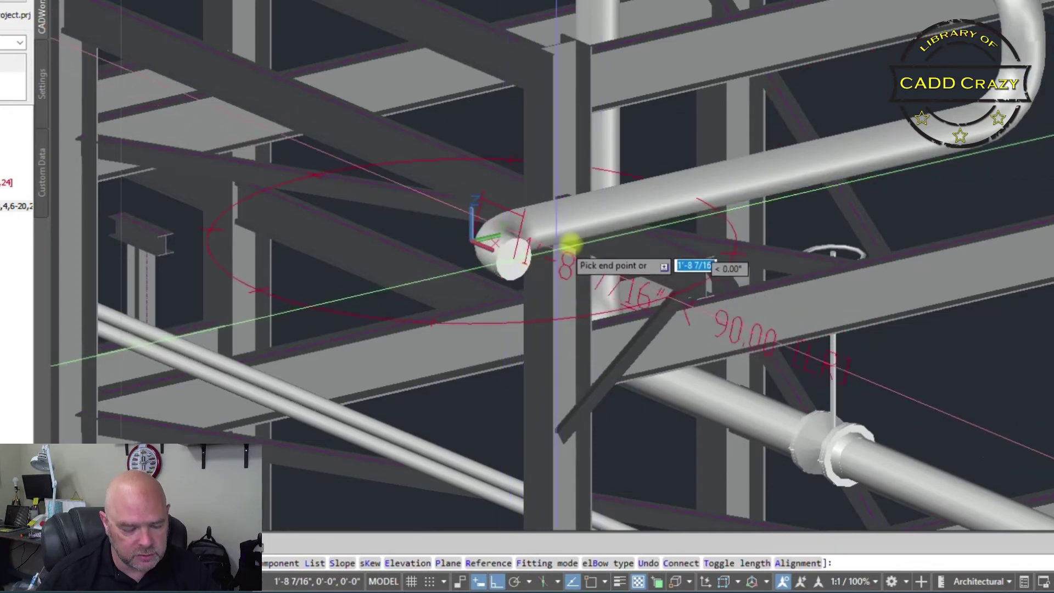
key(Escape)
scroll(648, 221, down, 1)
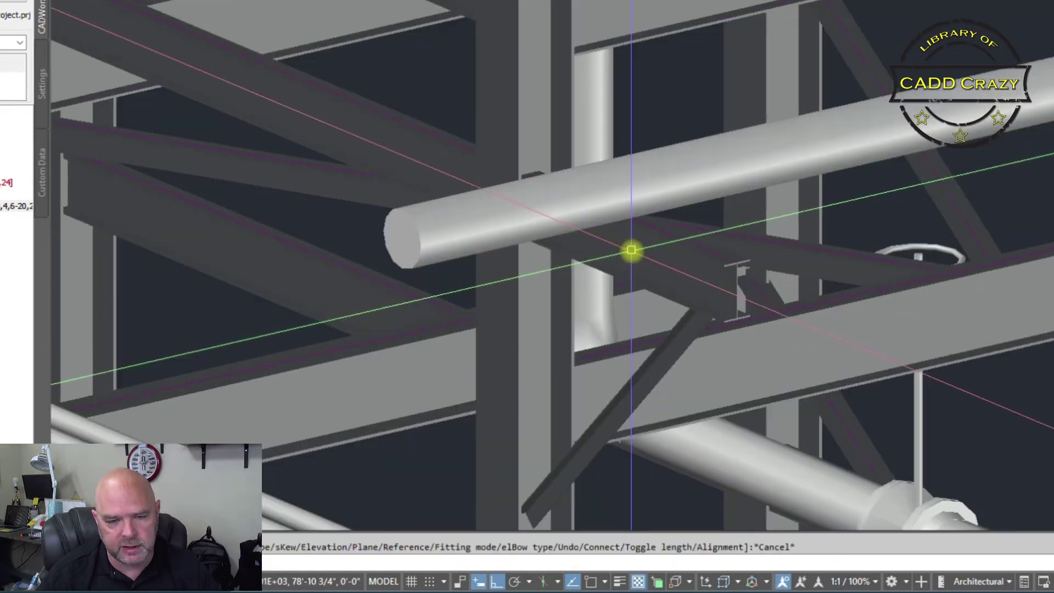
shift+middle_drag(631, 249, 636, 304)
scroll(673, 215, up, 1)
scroll(723, 323, down, 3)
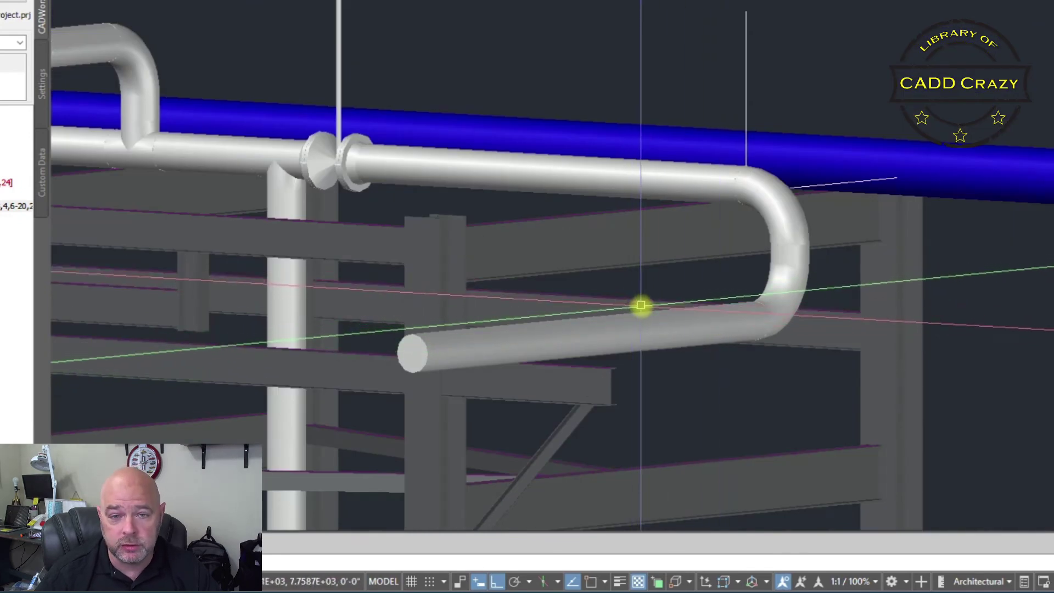
mouse_move(587, 327)
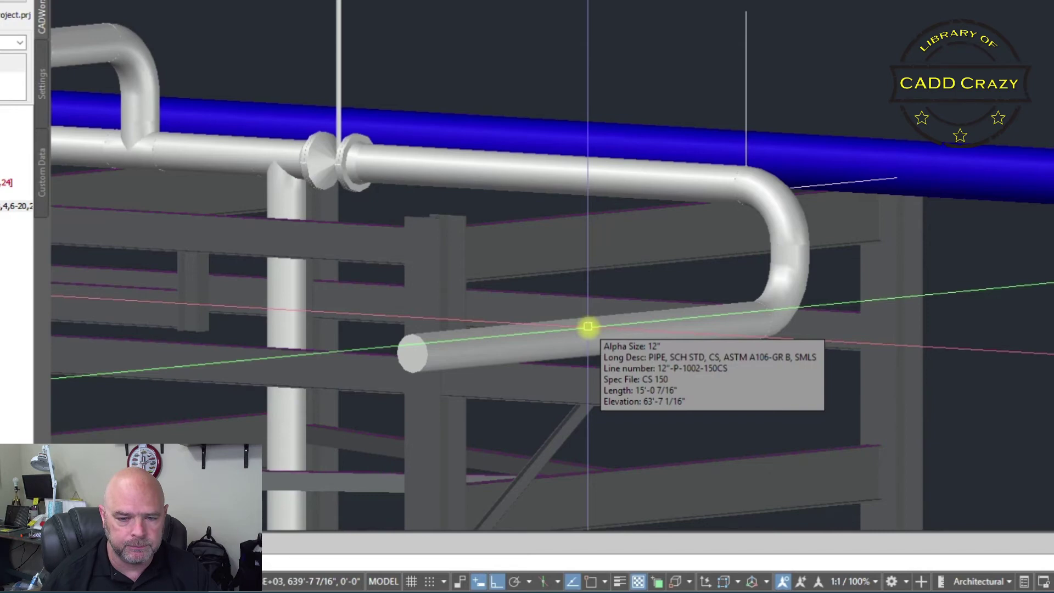
scroll(587, 327, down, 3)
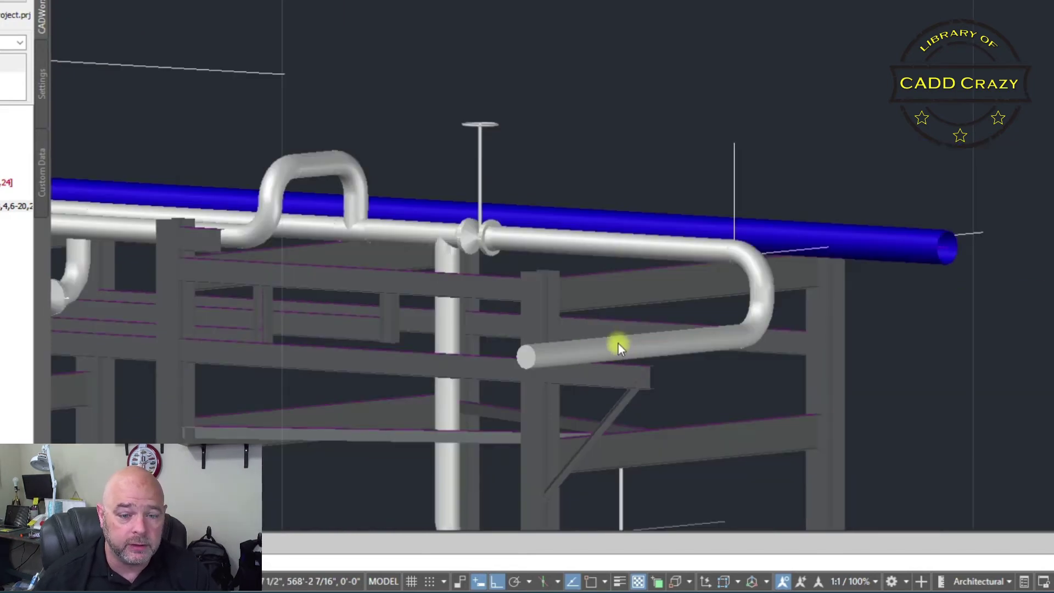
- Resume routing from the horizontal run's free end using Buttweld fittings and a long-radius elbow
click(548, 358)
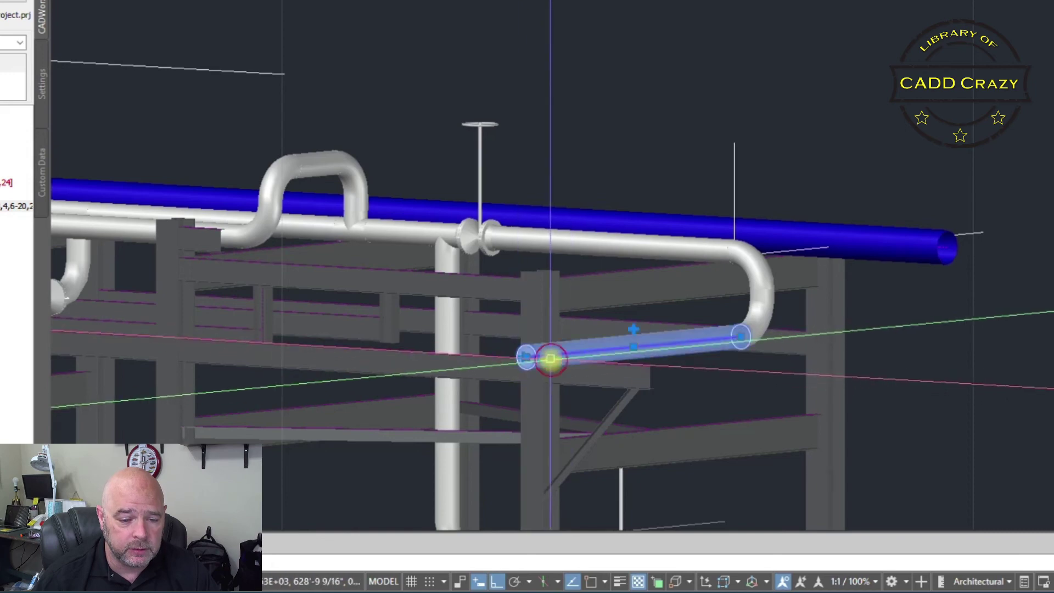
click(523, 358)
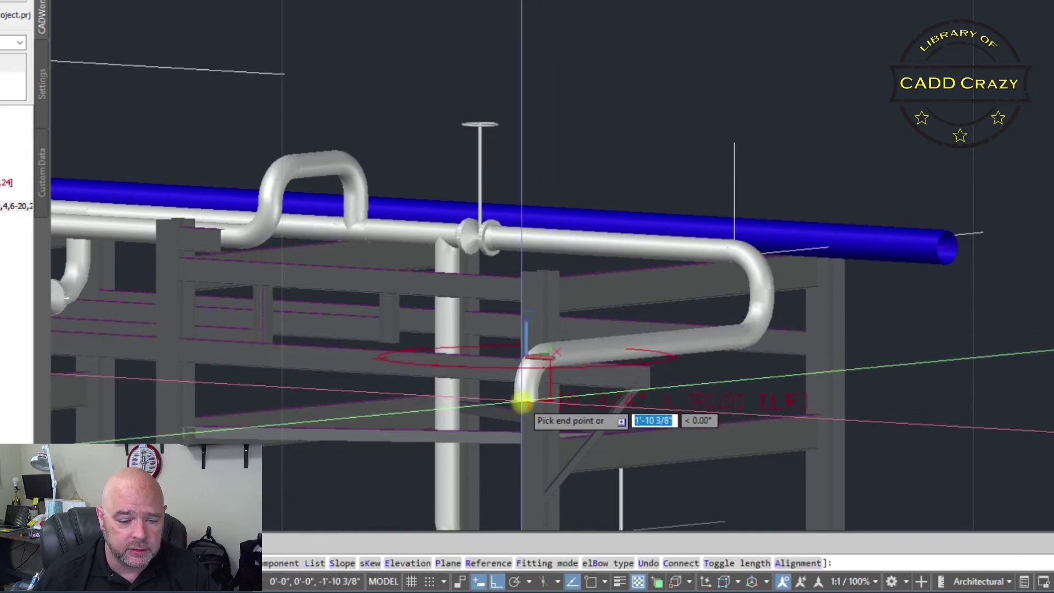
click(534, 564)
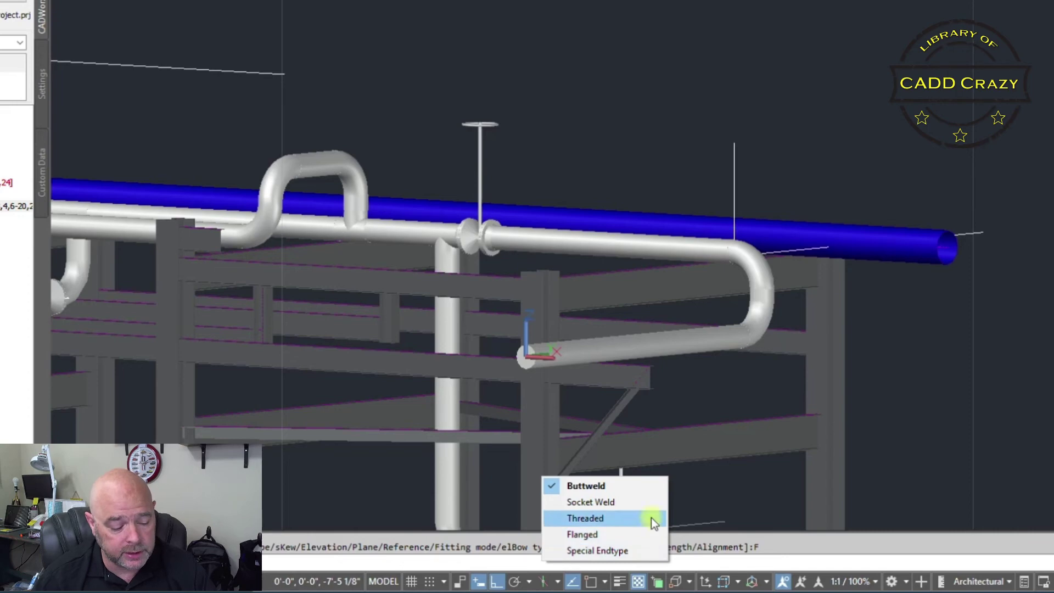
click(578, 485)
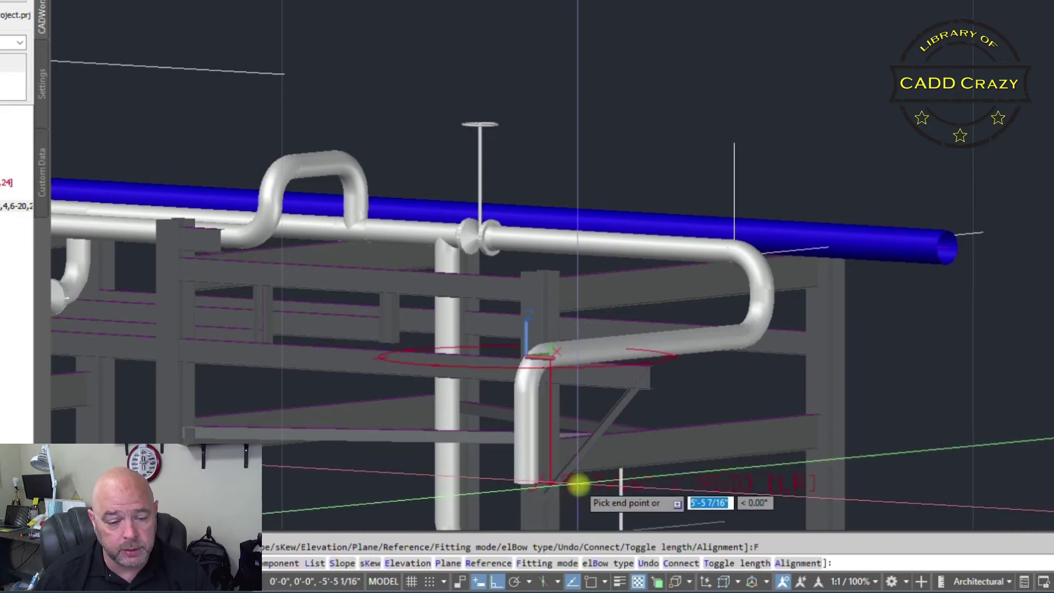
click(618, 565)
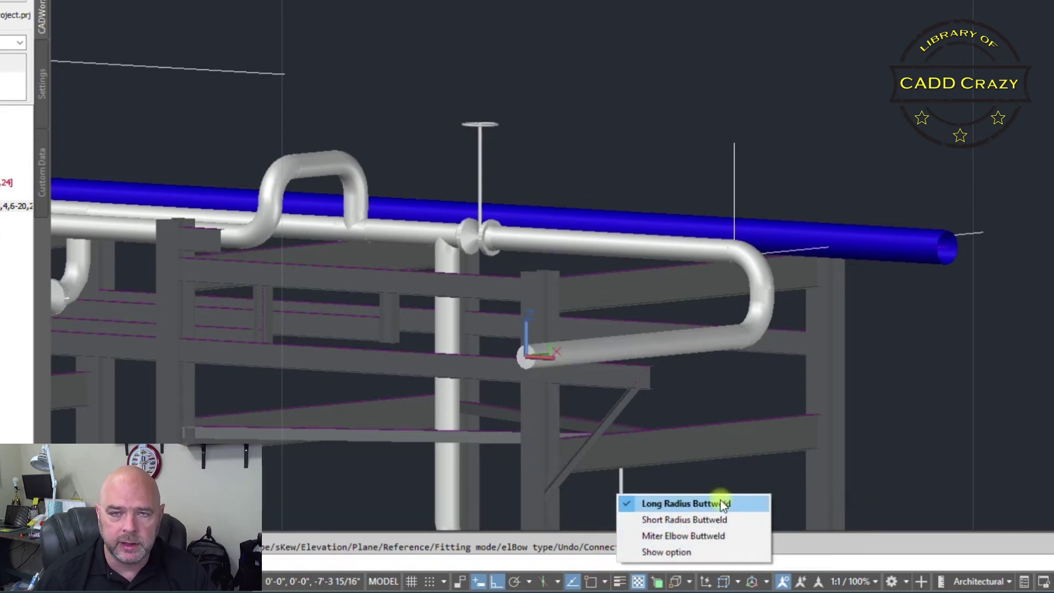